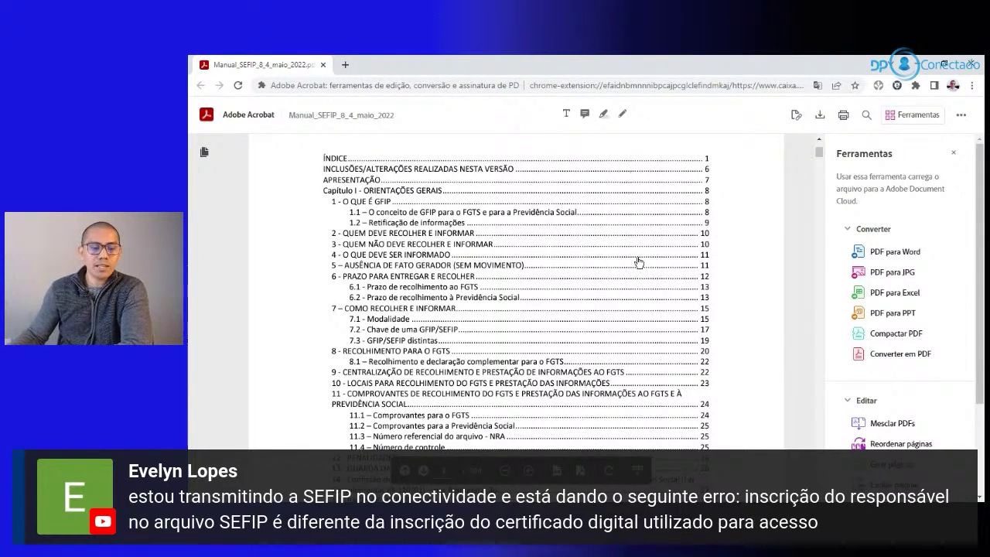
# - Look up the Responsável topic of Capítulo II in the manual's index and go to its section on page 34
pyautogui.scroll(3, 512, 324)
pyautogui.scroll(-5, 513, 321)
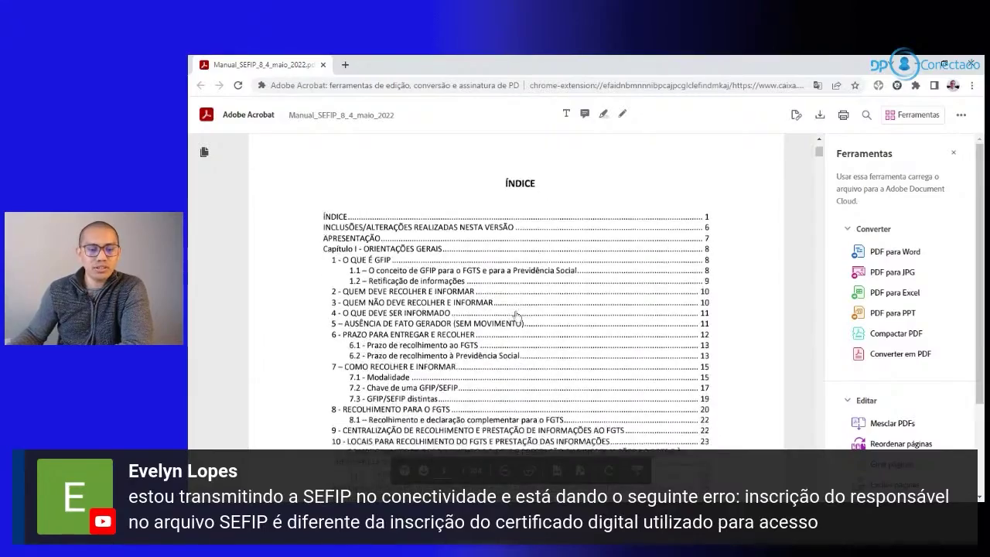
pyautogui.scroll(1, 516, 315)
pyautogui.scroll(1, 516, 317)
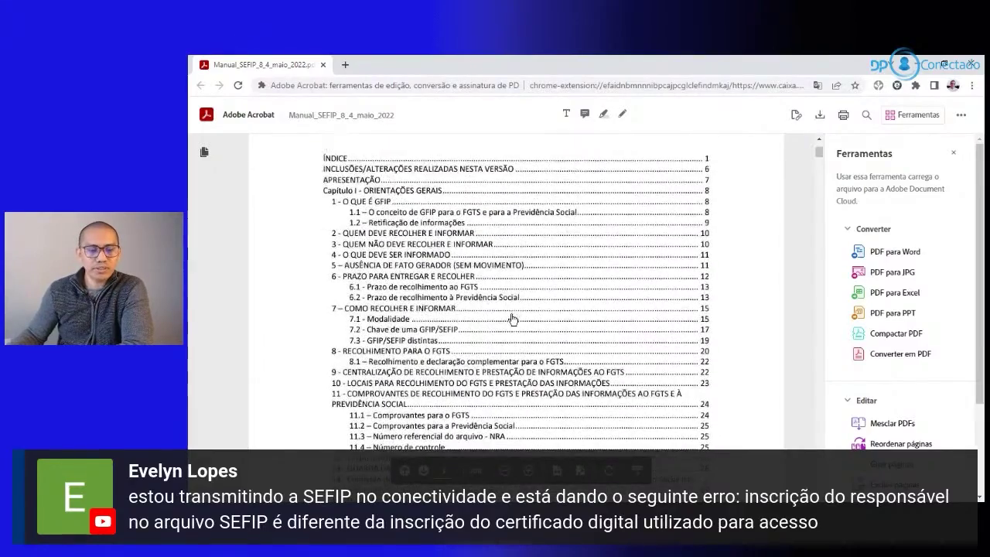
pyautogui.scroll(-4, 419, 237)
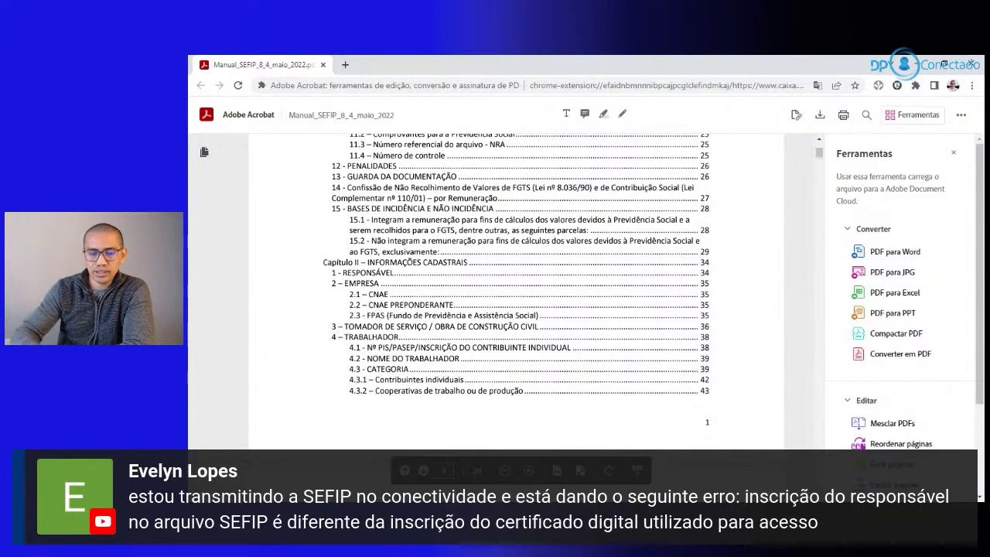
pyautogui.write('34')
pyautogui.press('Return')
pyautogui.scroll(-8, 508, 389)
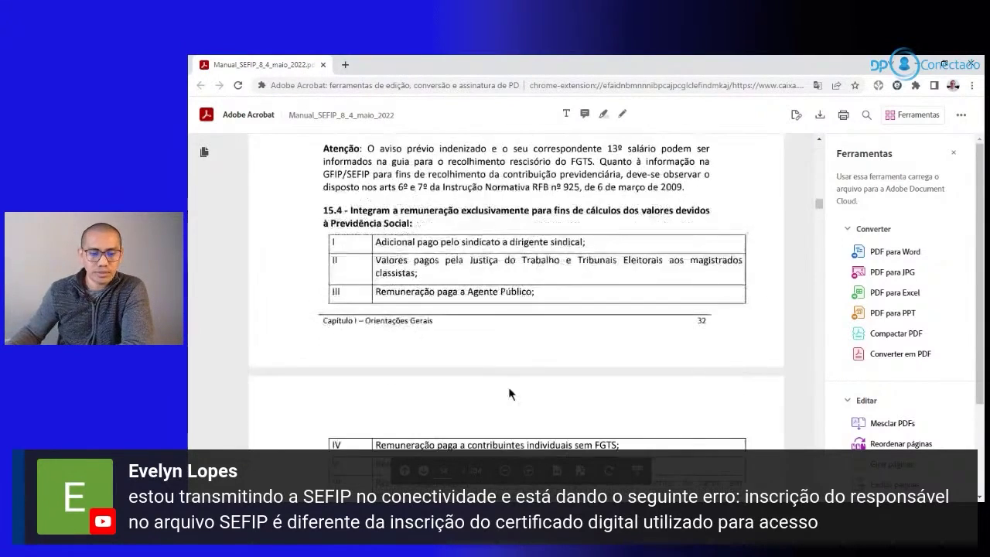
pyautogui.scroll(-10, 508, 371)
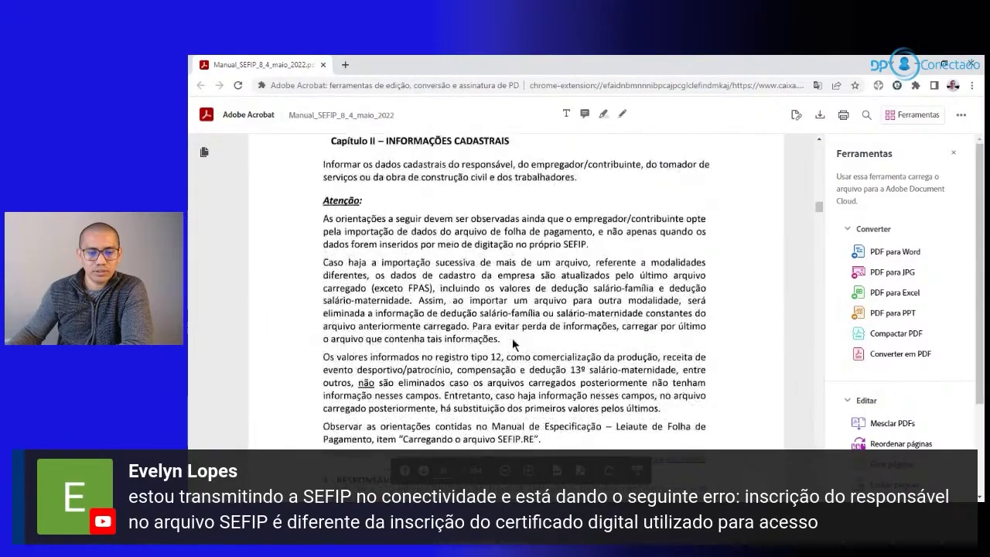
pyautogui.scroll(-4, 457, 225)
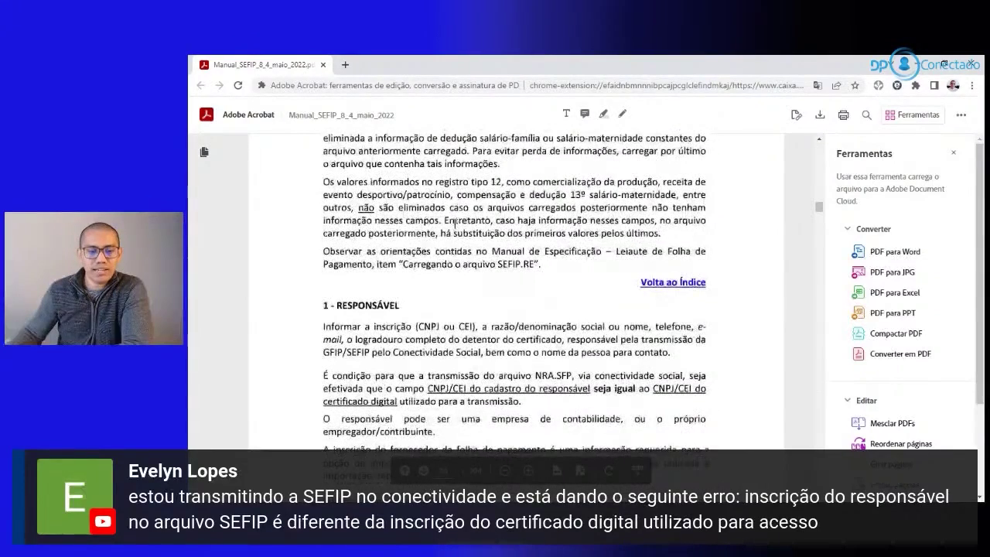
pyautogui.scroll(-3, 456, 224)
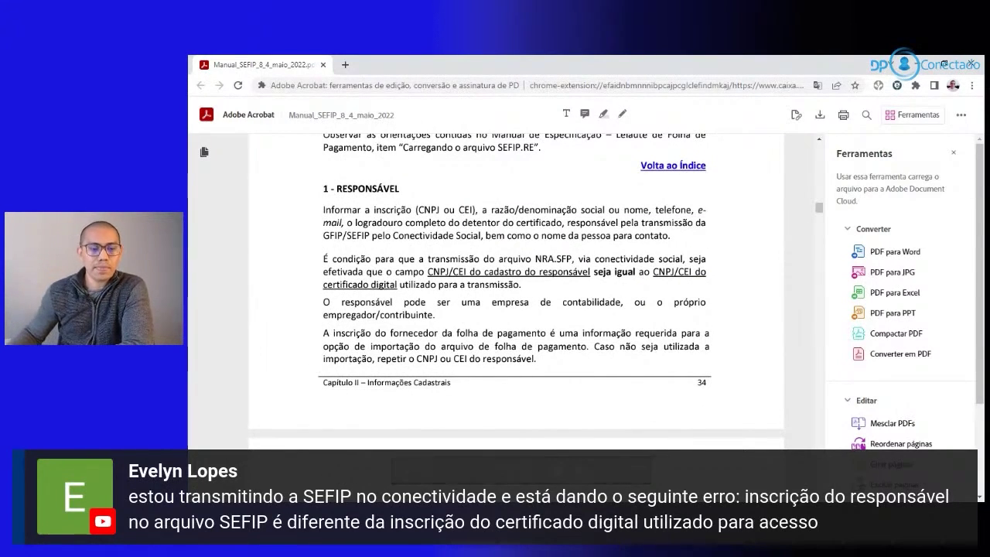
# - Read the first paragraph of section 1 - RESPONSÁVEL, selecting the wording about the certificate holder who transmits the GFIP/SEFIP
pyautogui.moveTo(338, 188); pyautogui.dragTo(401, 191)
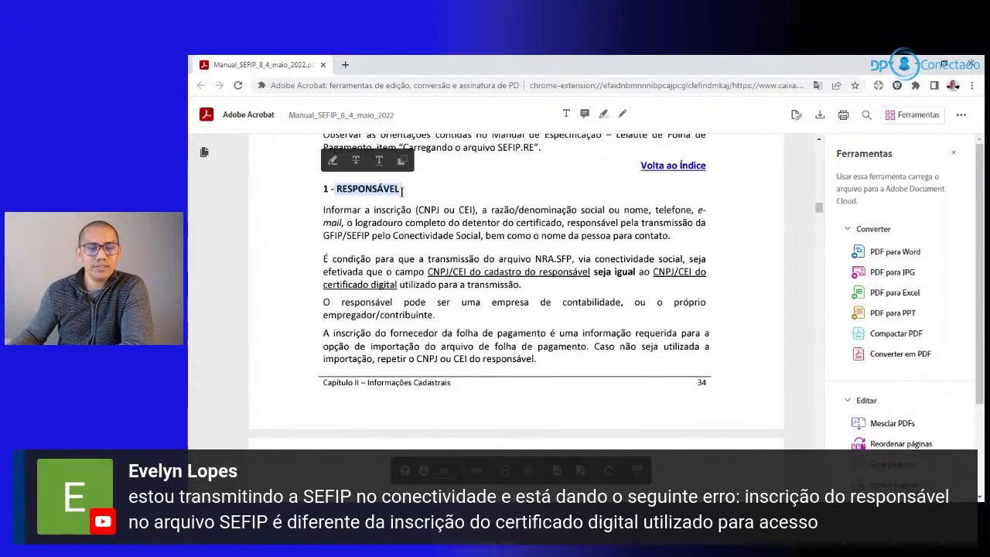
pyautogui.click(324, 210)
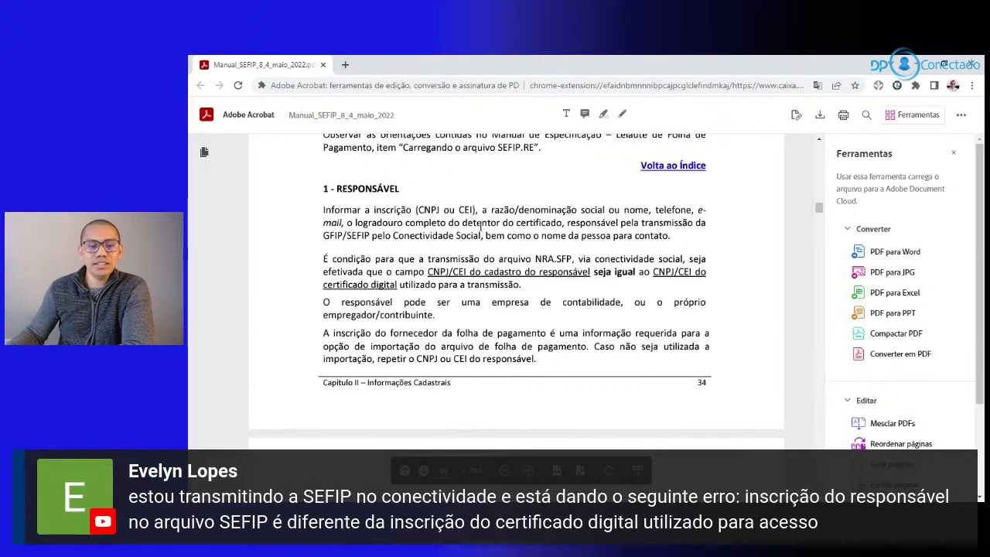
pyautogui.moveTo(564, 223)
pyautogui.mouseDown()
pyautogui.moveTo(372, 223)
pyautogui.moveTo(405, 224)
pyautogui.mouseUp()
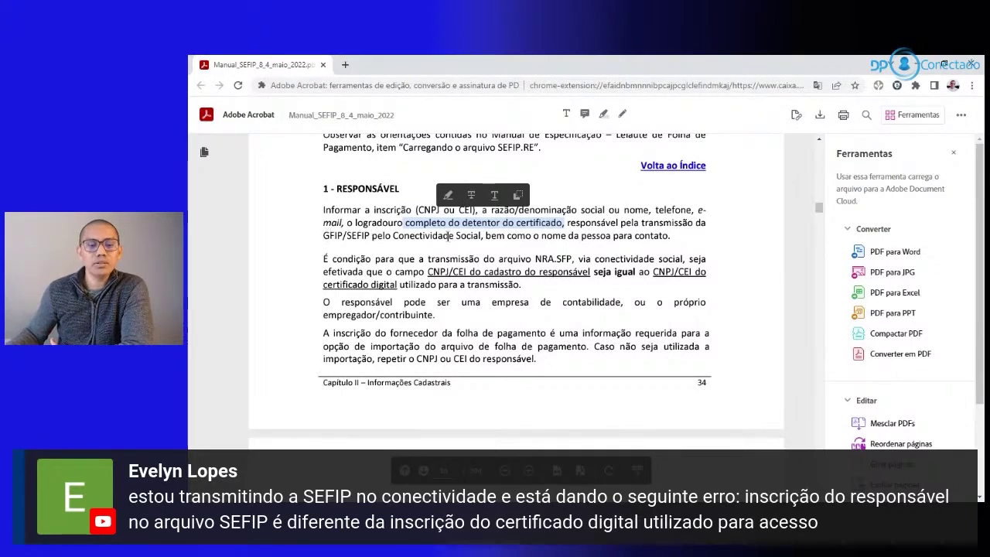
pyautogui.moveTo(485, 235); pyautogui.dragTo(539, 236)
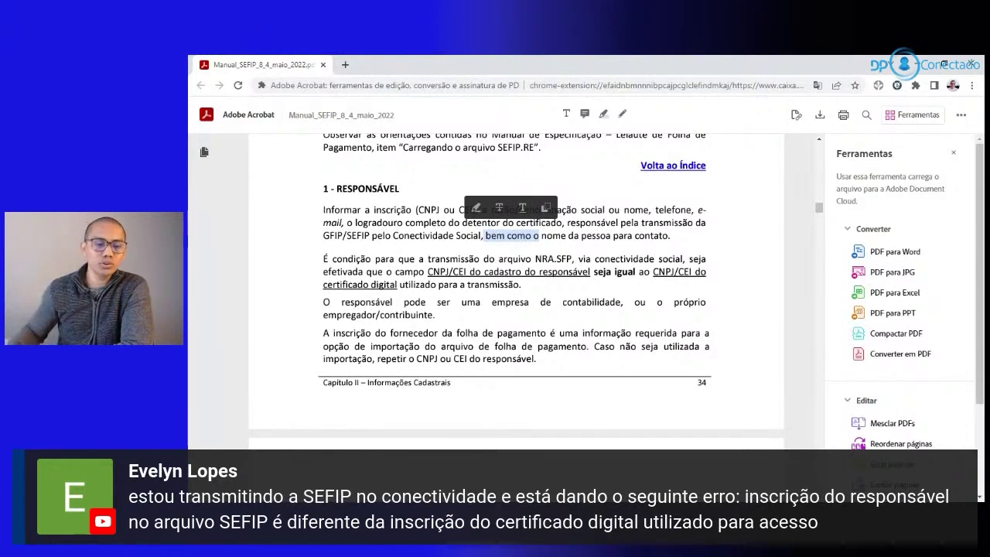
pyautogui.moveTo(462, 222); pyautogui.dragTo(568, 222)
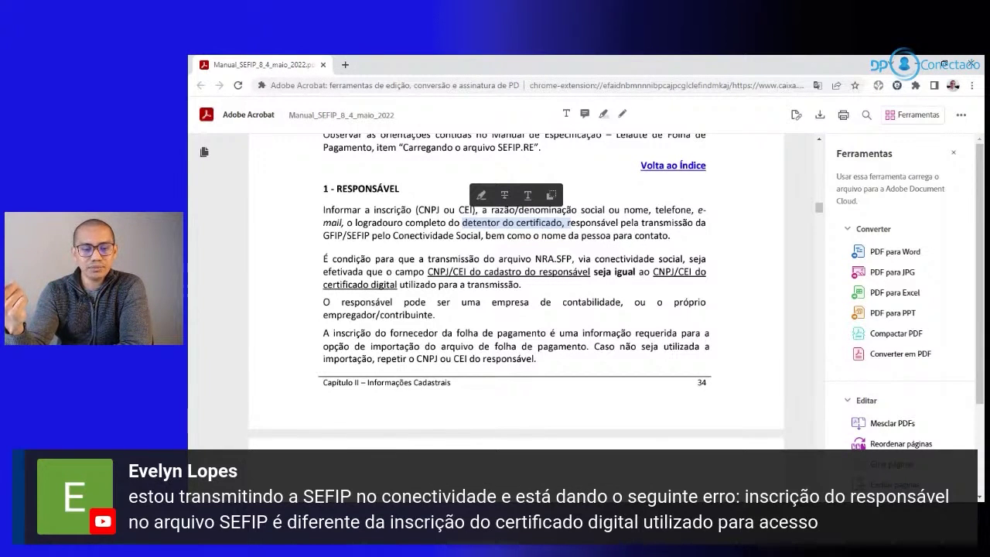
# - Read the rest of section 1 - RESPONSÁVEL, selecting the passages on conectividade social and on who may be the responsible party
pyautogui.moveTo(595, 258); pyautogui.dragTo(682, 258)
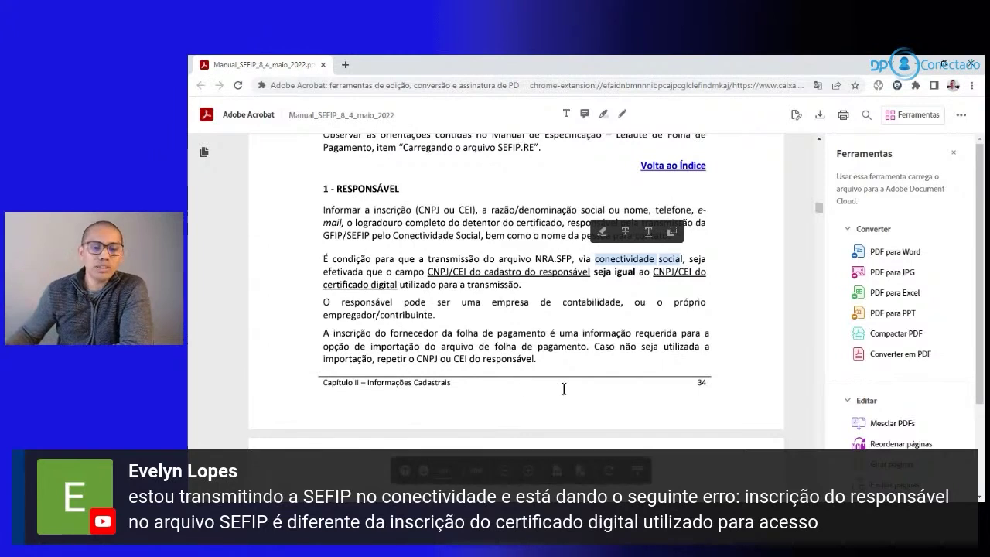
pyautogui.moveTo(493, 303); pyautogui.dragTo(640, 304)
pyautogui.moveTo(328, 316); pyautogui.dragTo(435, 314)
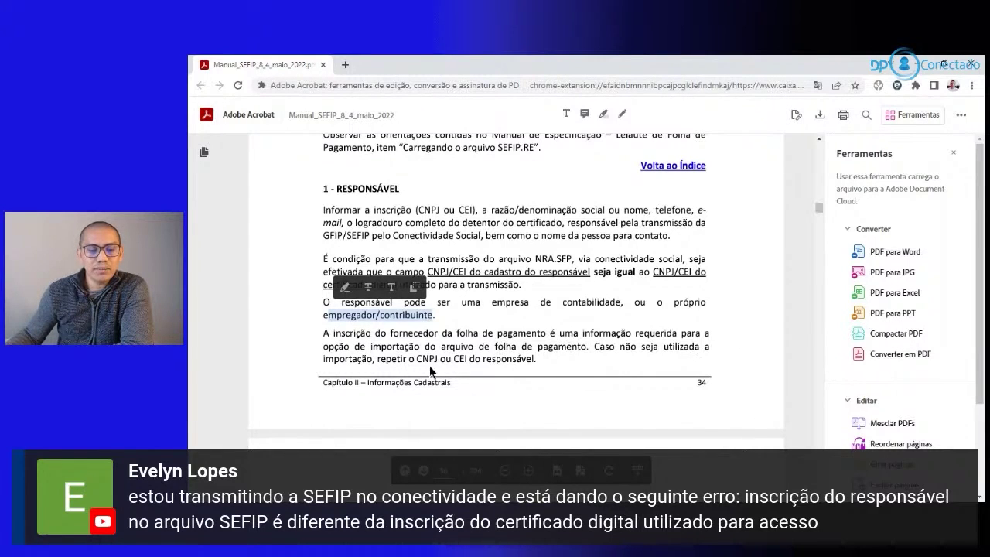
pyautogui.moveTo(541, 362); pyautogui.dragTo(336, 246)
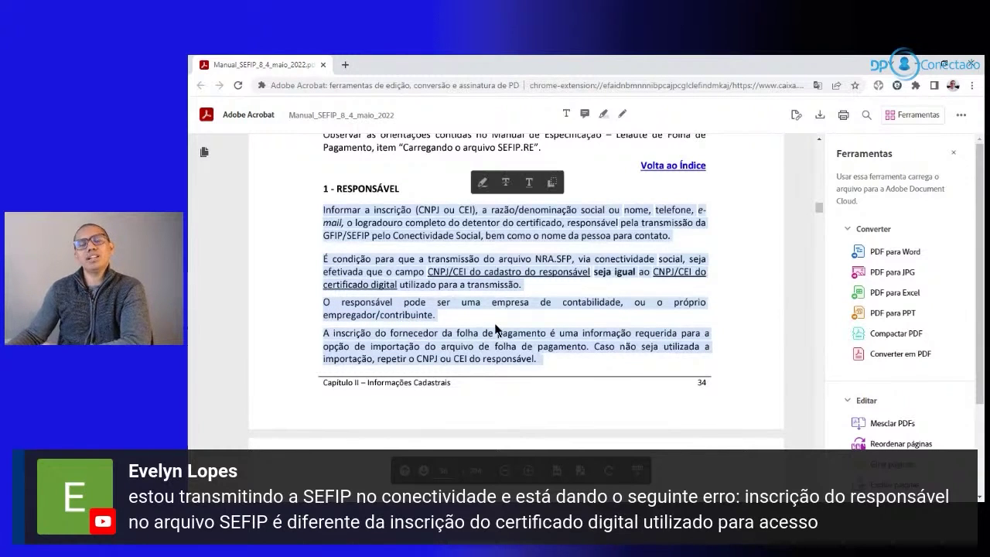
pyautogui.click(555, 317)
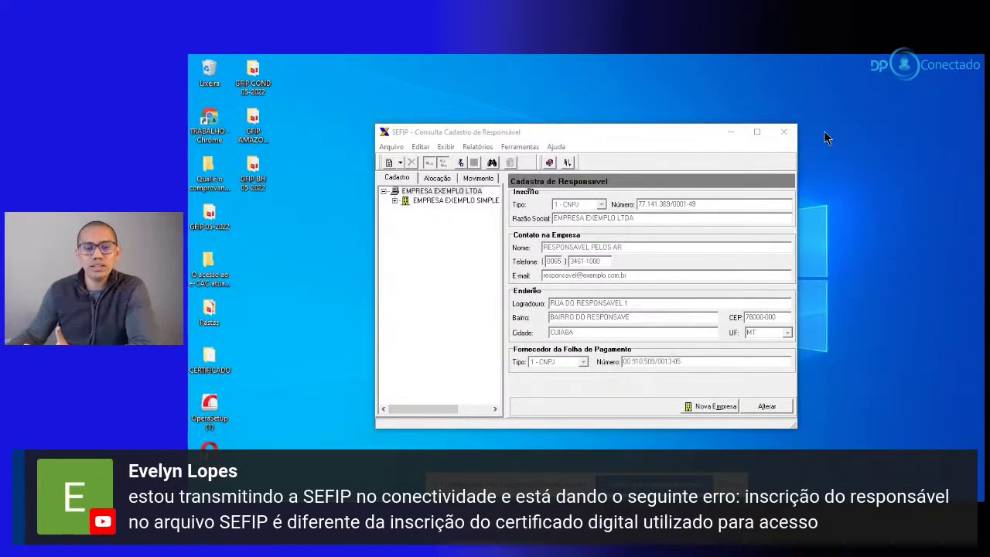
# - Display the responsible party's registration for EMPRESA EXEMPLO LTDA and enlarge the SEFIP window slightly
pyautogui.click(481, 180)
pyautogui.click(405, 179)
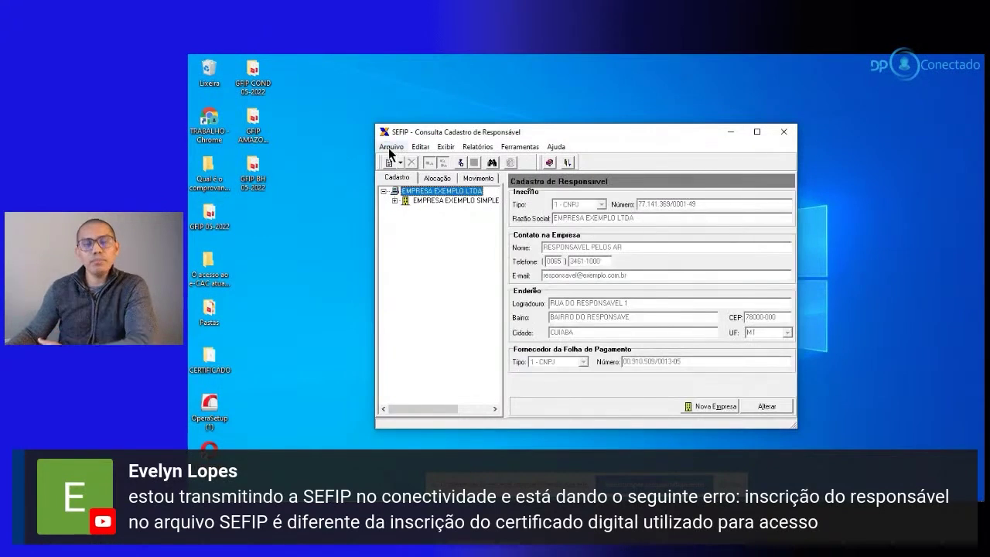
pyautogui.click(399, 180)
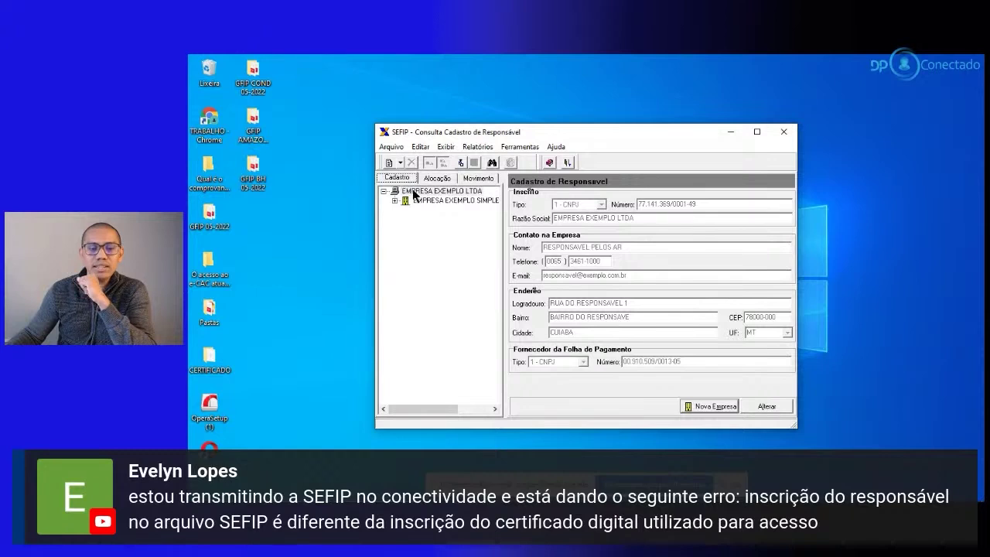
pyautogui.click(414, 193)
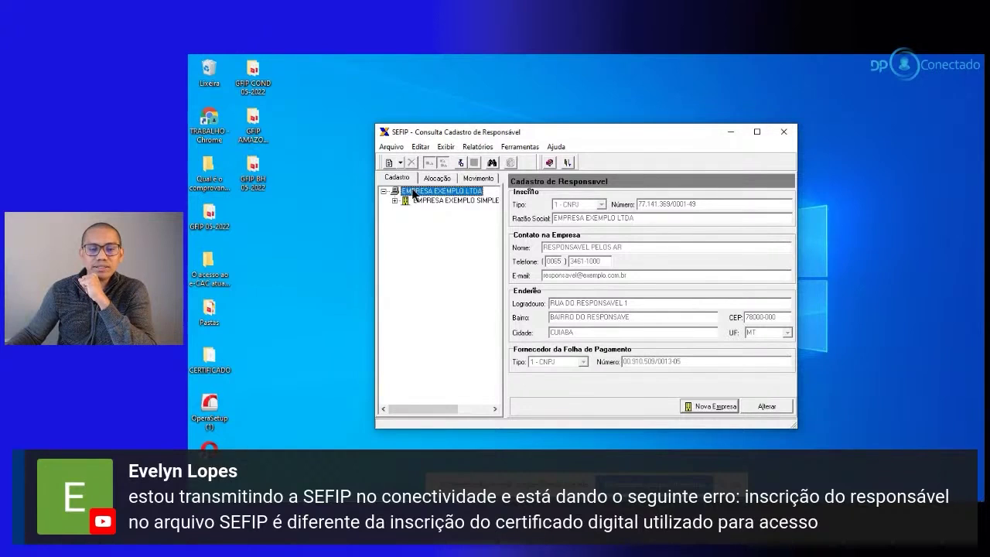
pyautogui.moveTo(794, 425); pyautogui.dragTo(826, 459)
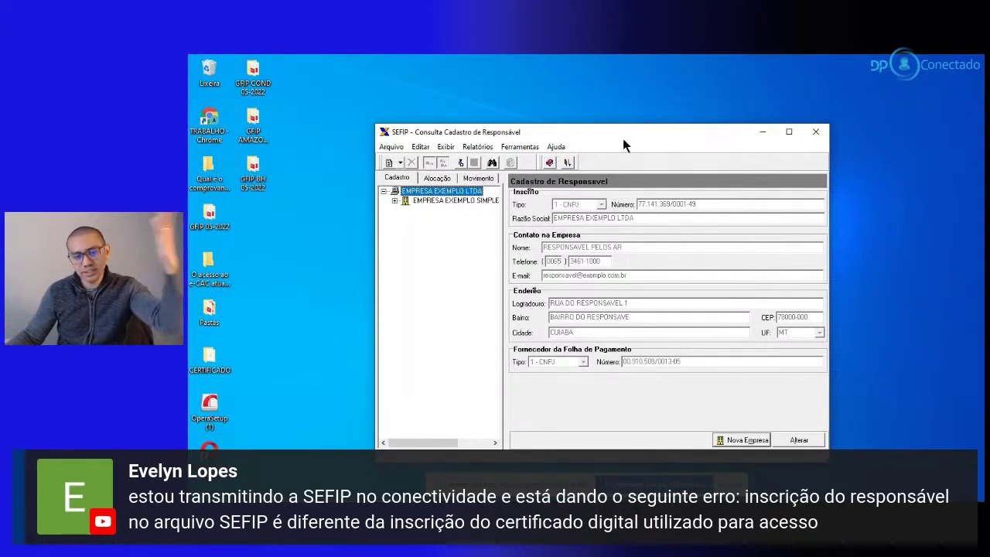
pyautogui.moveTo(623, 138); pyautogui.dragTo(621, 128)
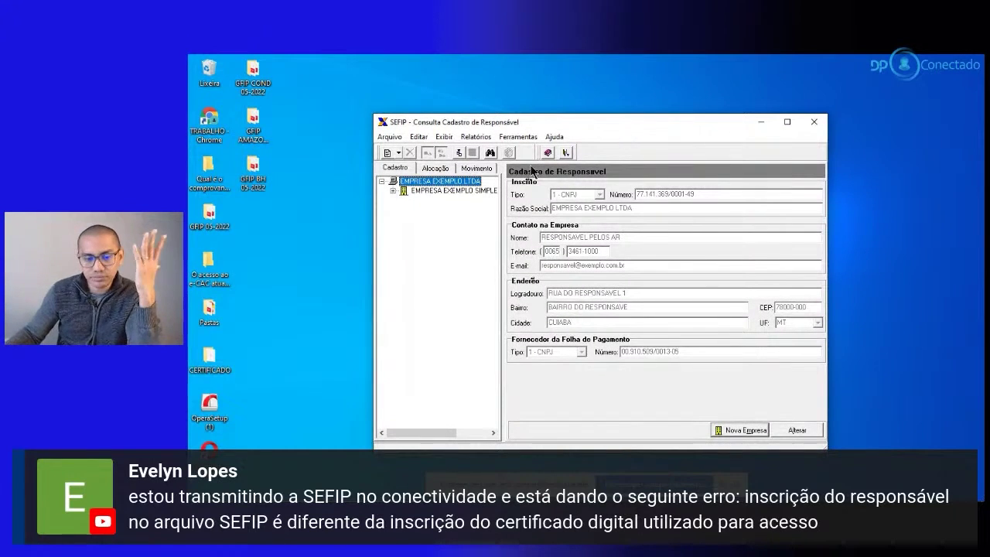
# - Compare the company registration under EMPRESA EXEMPLO LTDA with the responsible party's own registration
pyautogui.click(479, 194)
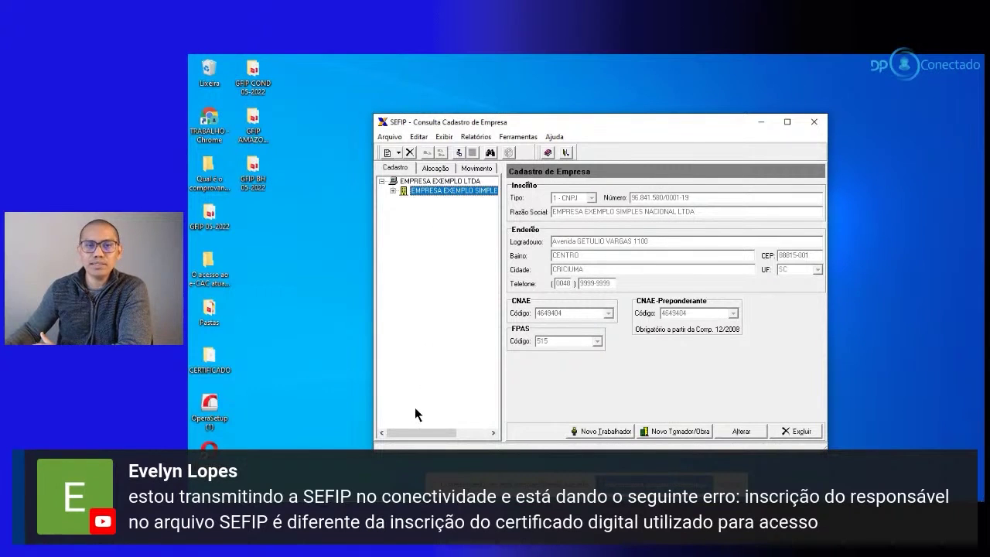
pyautogui.click(441, 181)
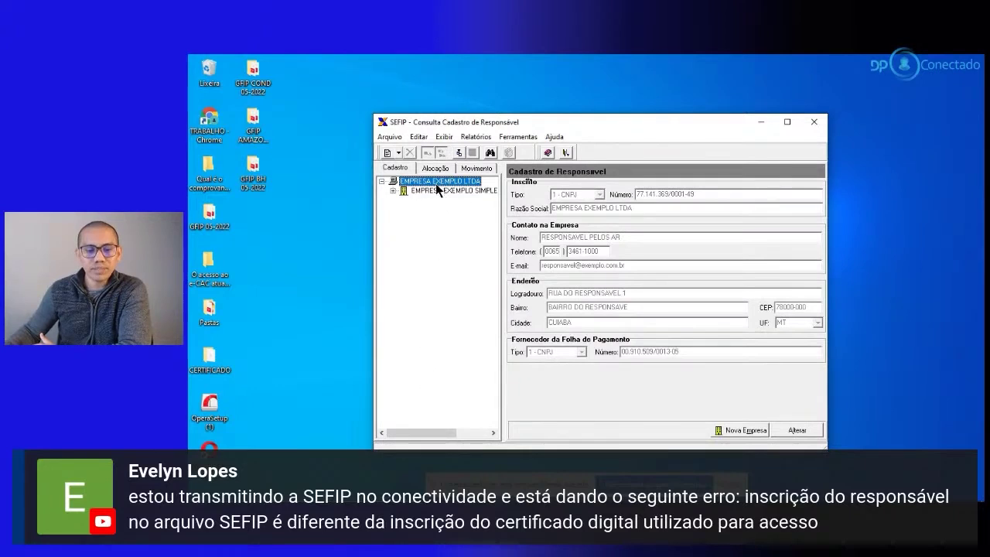
pyautogui.click(437, 191)
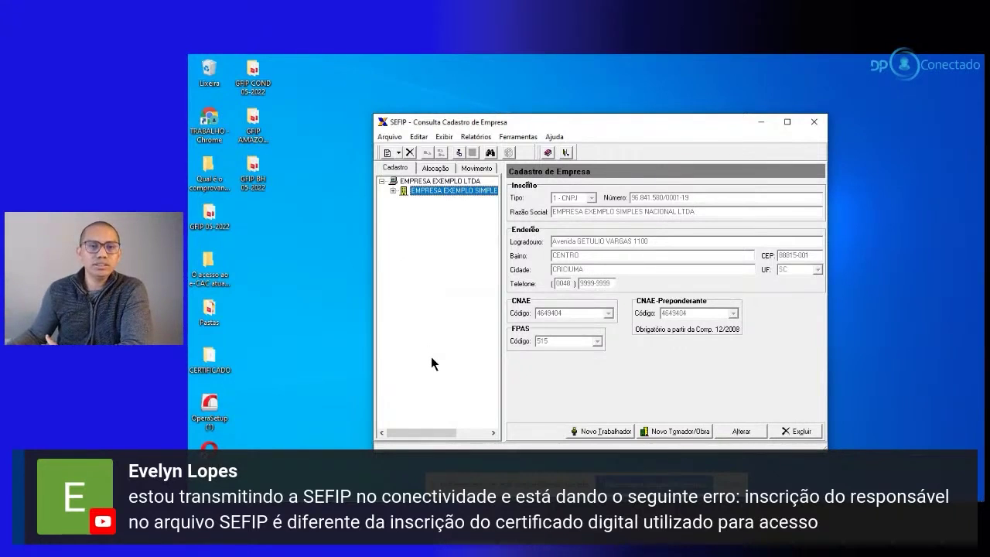
pyautogui.click(421, 181)
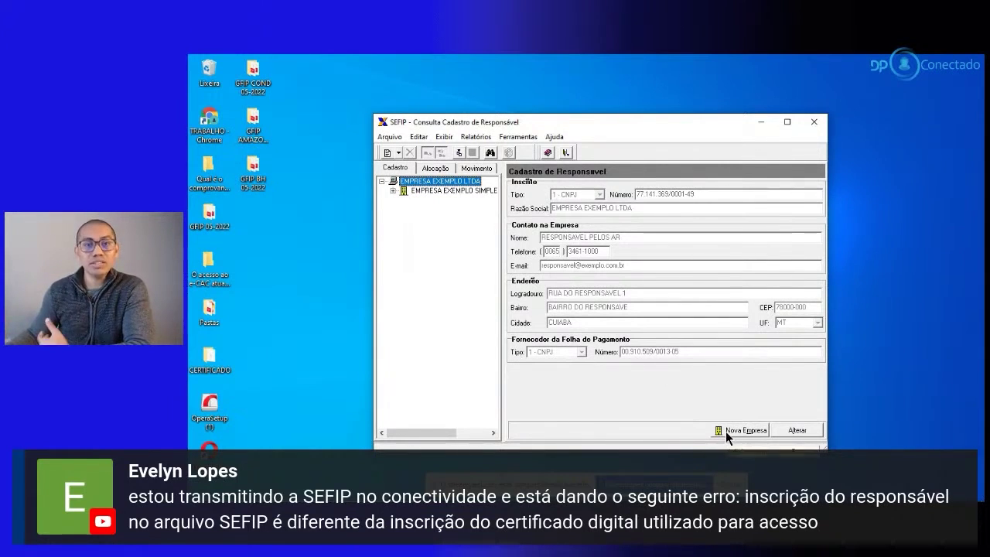
# - Try editing the responsible party's registration with the inscription type 1 - CNPJ, and discard the edit
pyautogui.click(789, 428)
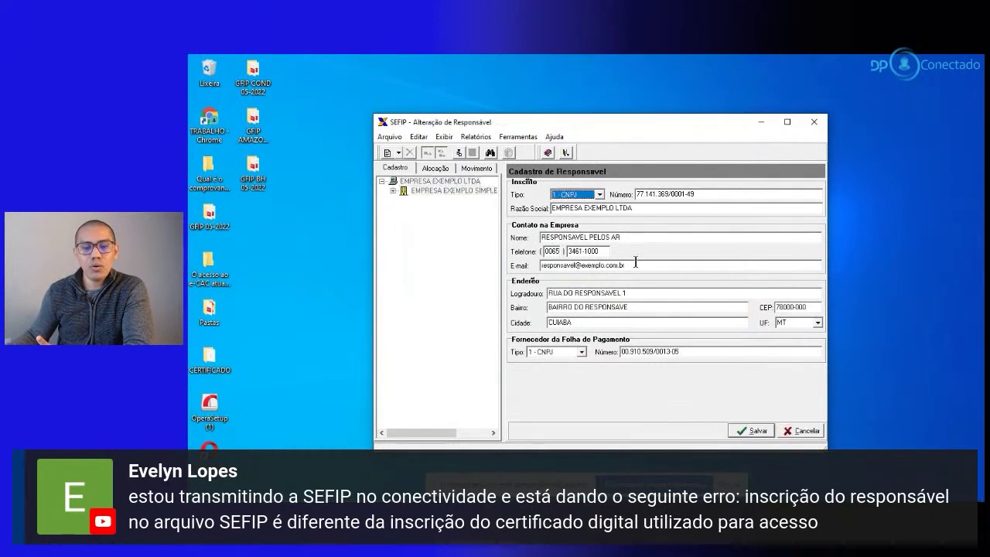
pyautogui.click(599, 193)
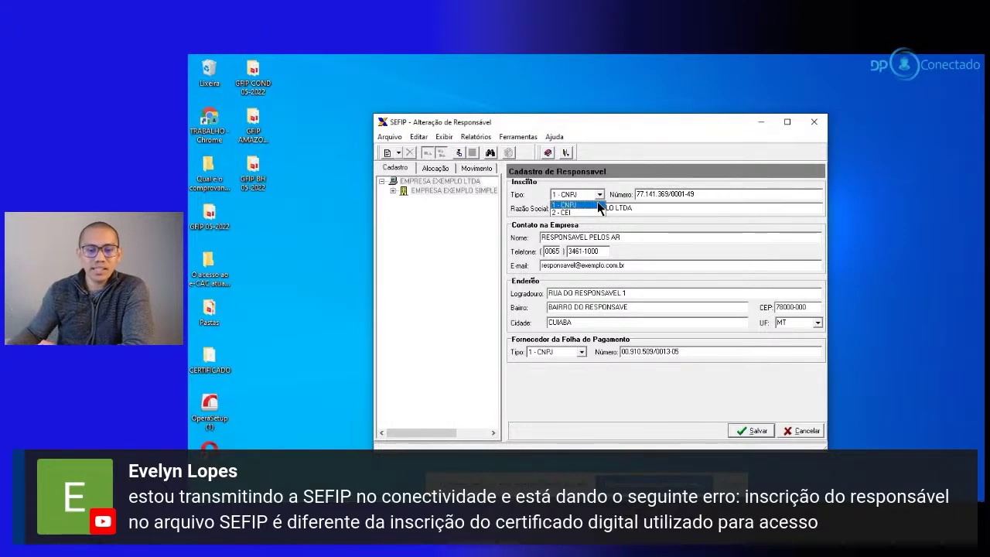
pyautogui.click(579, 205)
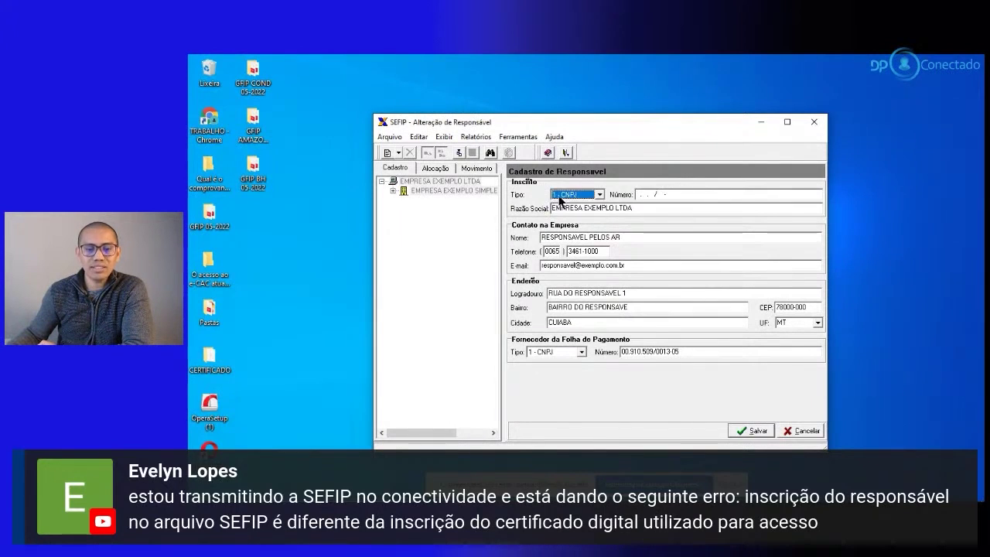
pyautogui.click(801, 431)
pyautogui.click(561, 298)
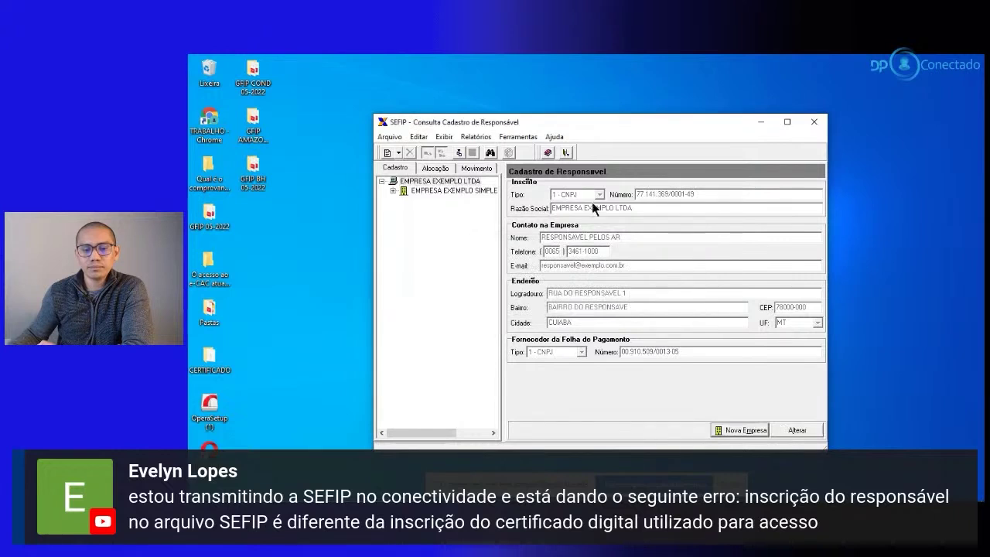
pyautogui.click(777, 429)
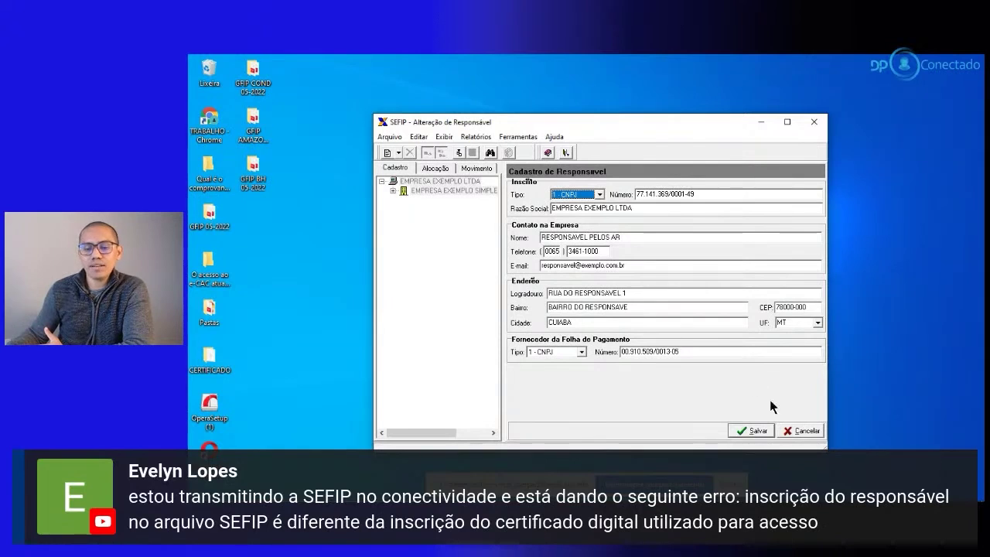
pyautogui.click(798, 431)
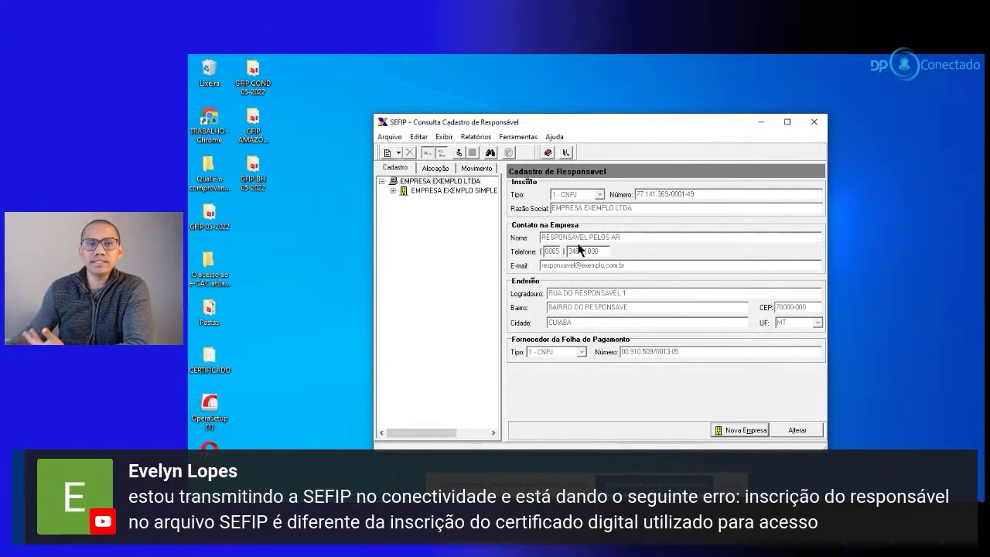
pyautogui.click(448, 181)
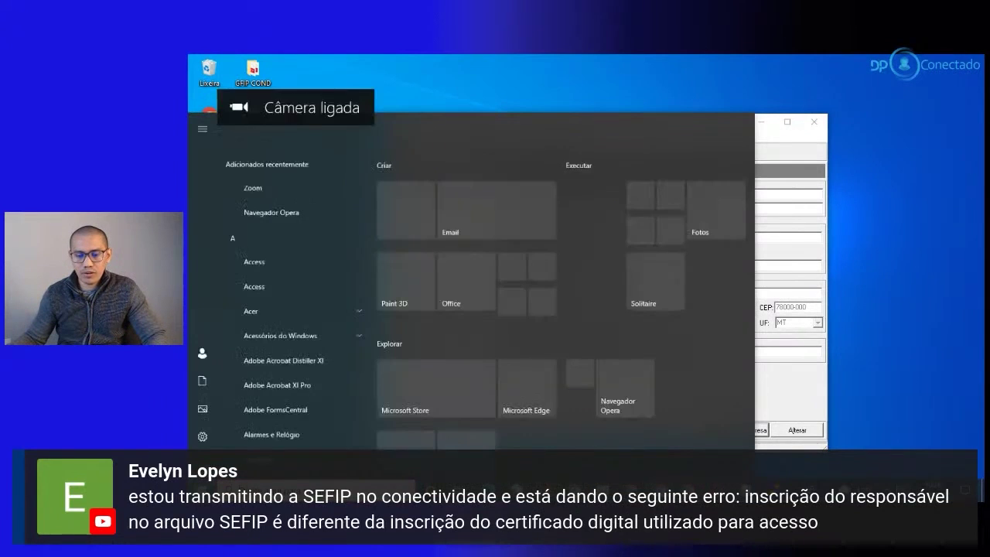
# - Switch to Chrome and open the Conectividade Social ICP V2 portal
pyautogui.press('Escape')
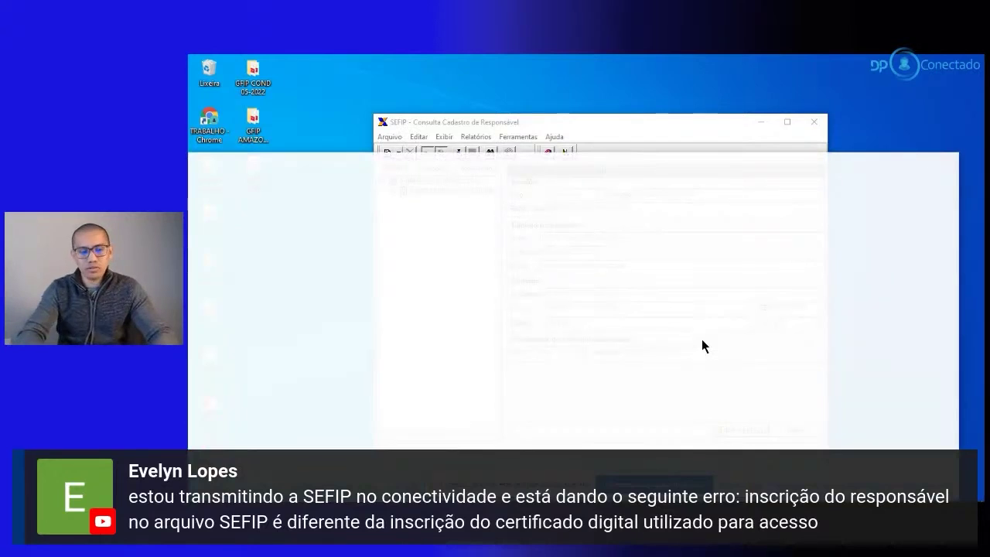
pyautogui.write('come')
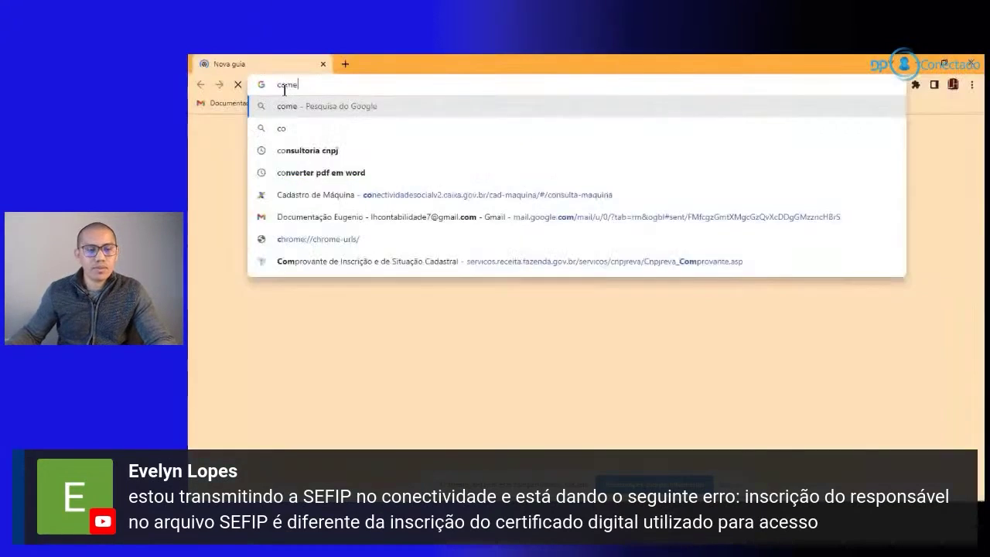
pyautogui.press('Return')
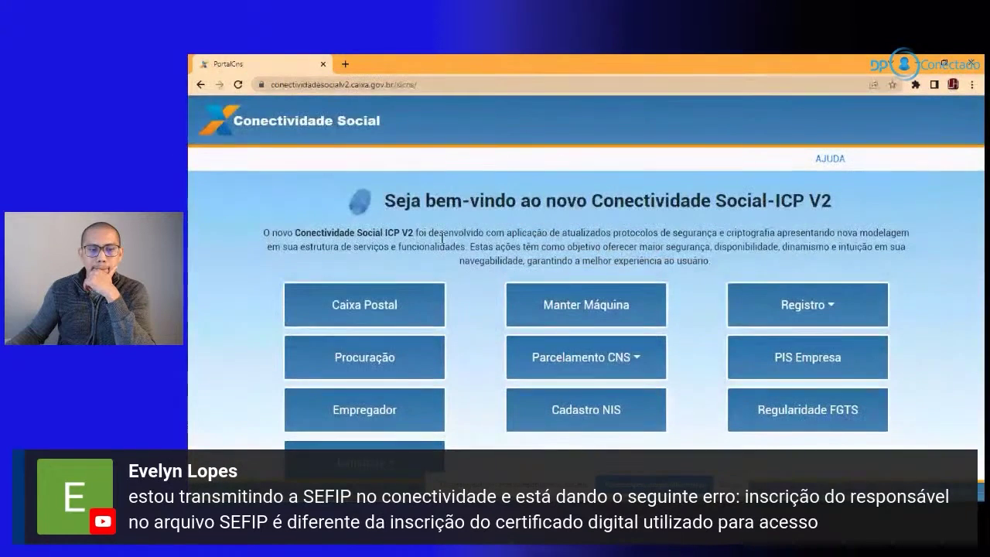
# - Open the Caixa Postal and authenticate with the L H ASSESSORIA E CONSULTORIA CONTABIL digital certificate
pyautogui.click(404, 306)
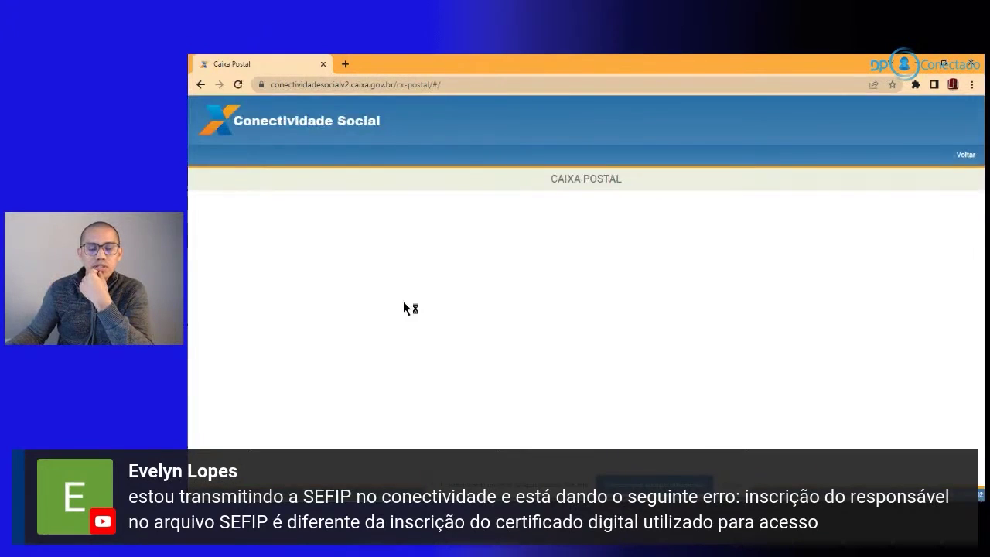
pyautogui.click(544, 202)
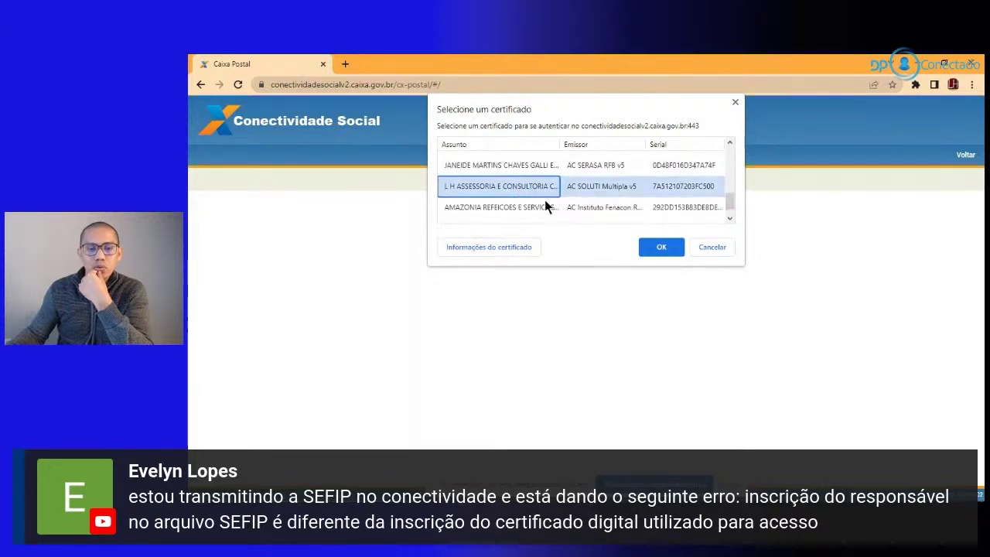
pyautogui.click(646, 251)
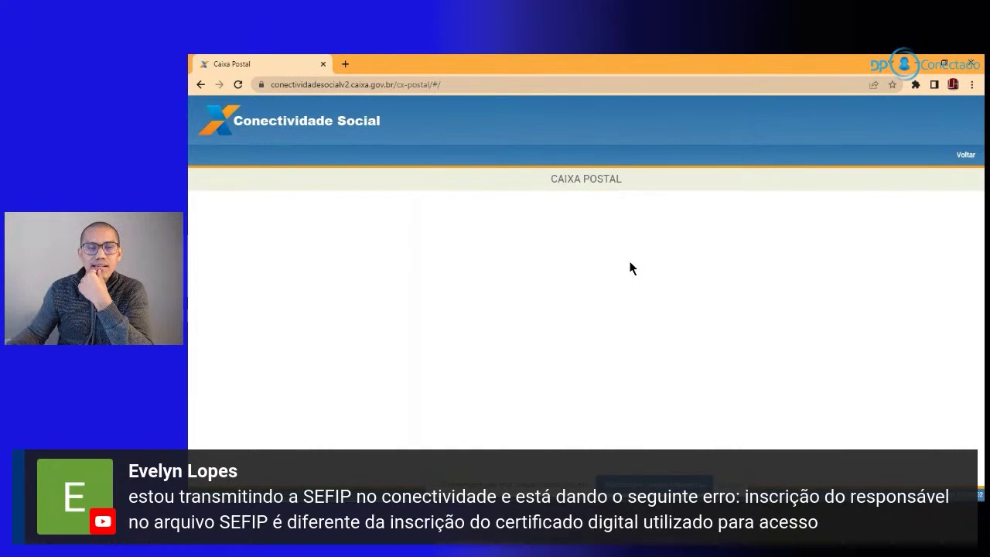
# - Examine the company name of the logged-in certificate, and switch to SEFIP to compare it with the responsible party's registration
pyautogui.moveTo(812, 116); pyautogui.dragTo(943, 117)
pyautogui.click(775, 119)
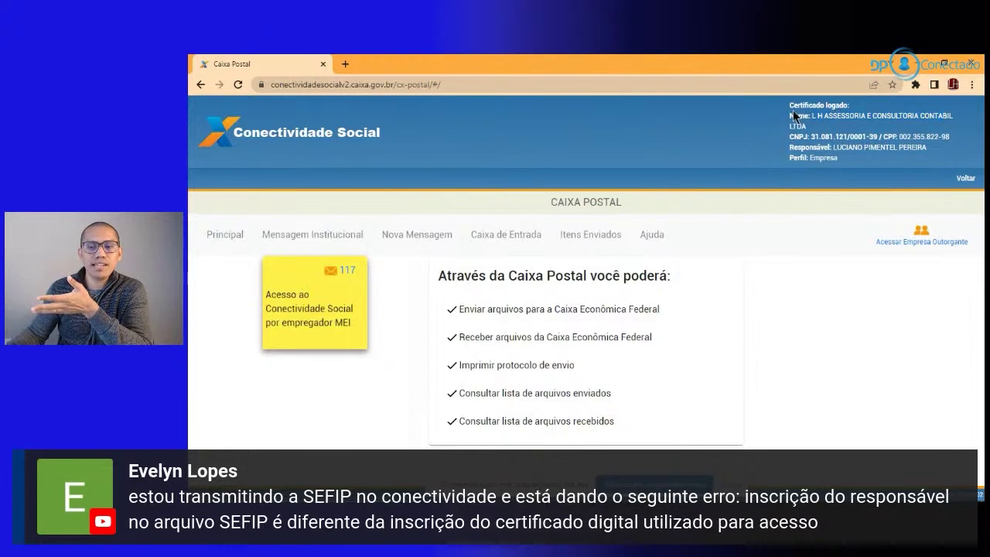
pyautogui.moveTo(810, 116); pyautogui.dragTo(872, 133)
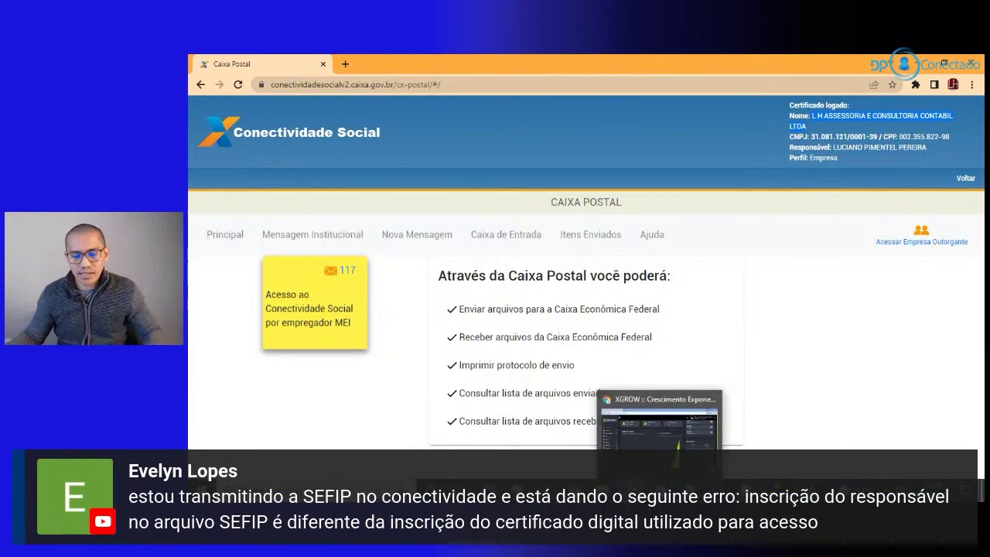
pyautogui.click(775, 491)
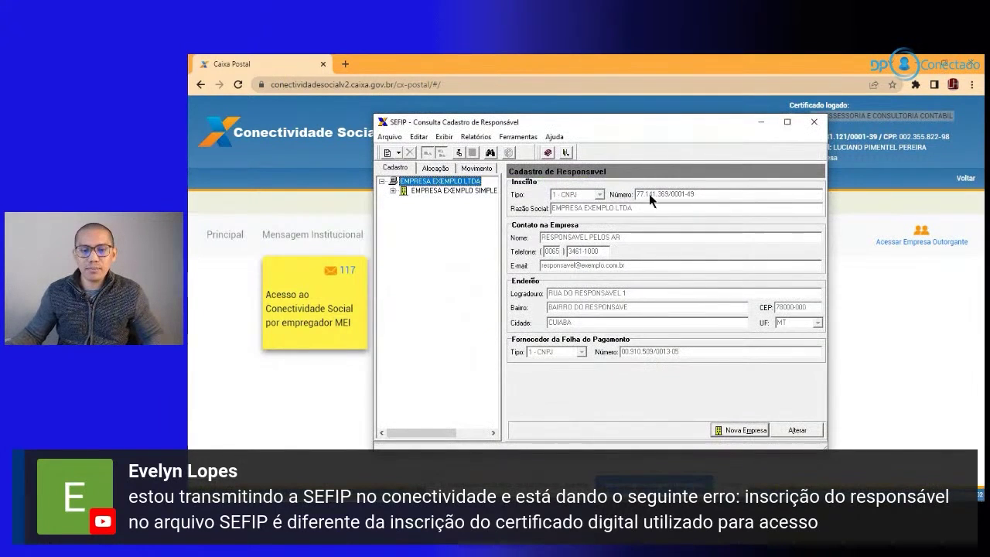